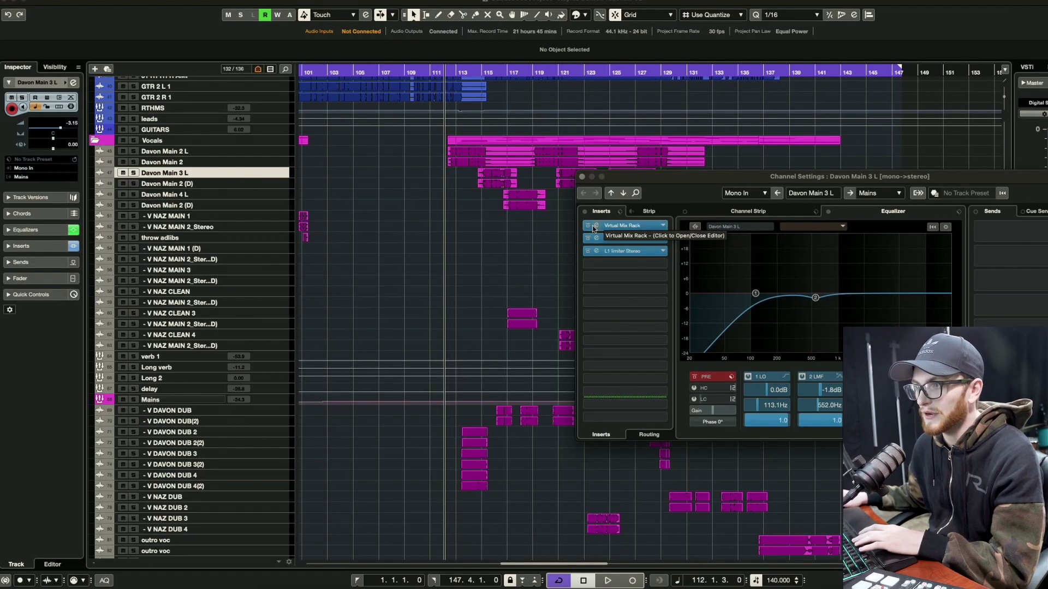
# Open the Virtual Mix Rack editor for Davon Main 3 L and move Channel Settings to the left
pyautogui.click(596, 227)
pyautogui.moveTo(682, 176); pyautogui.dragTo(333, 254)
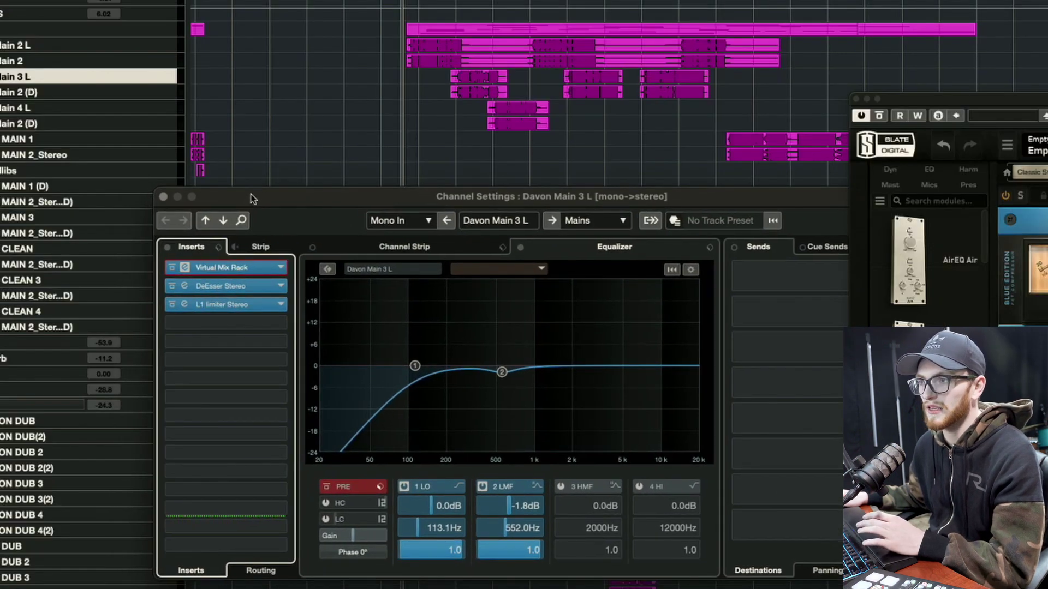
pyautogui.moveTo(251, 196); pyautogui.dragTo(256, 194)
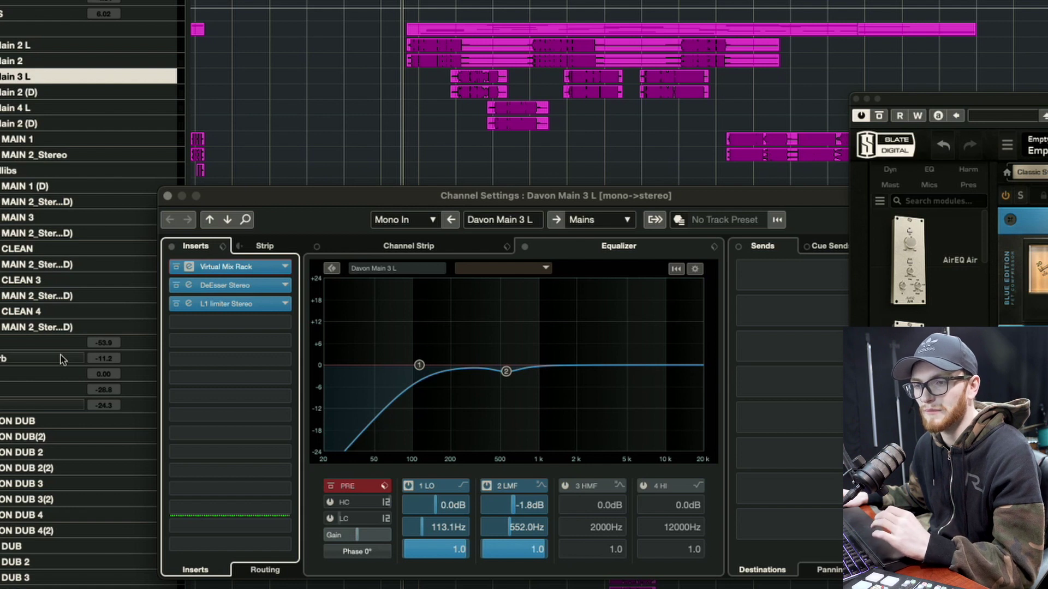
pyautogui.scroll(-1, 61, 358)
# Audition the vocal in the arrange view, then bypass the channel's equalizer
pyautogui.click(12, 363)
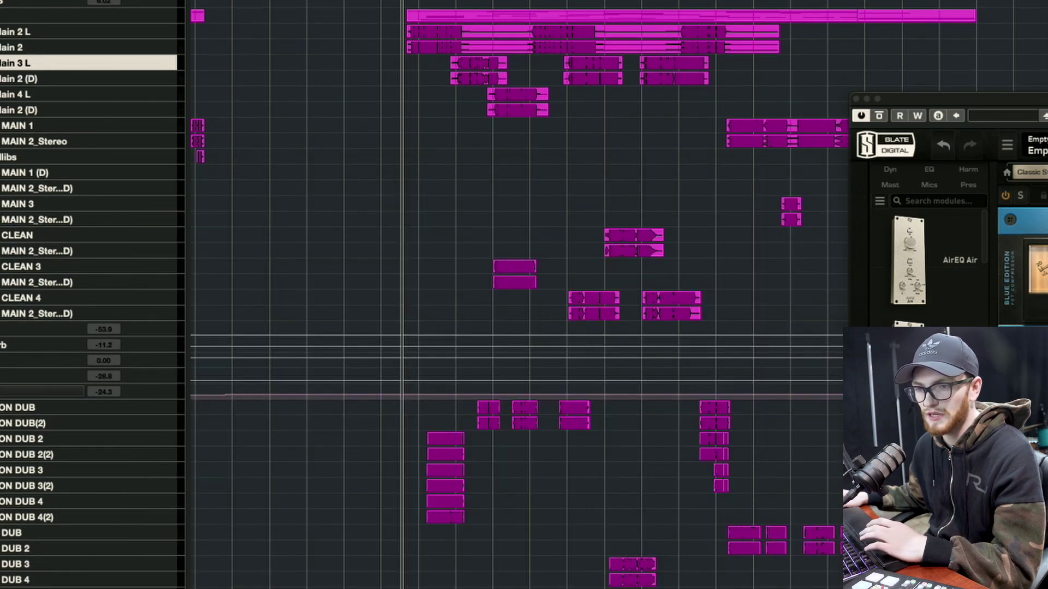
pyautogui.press('e')
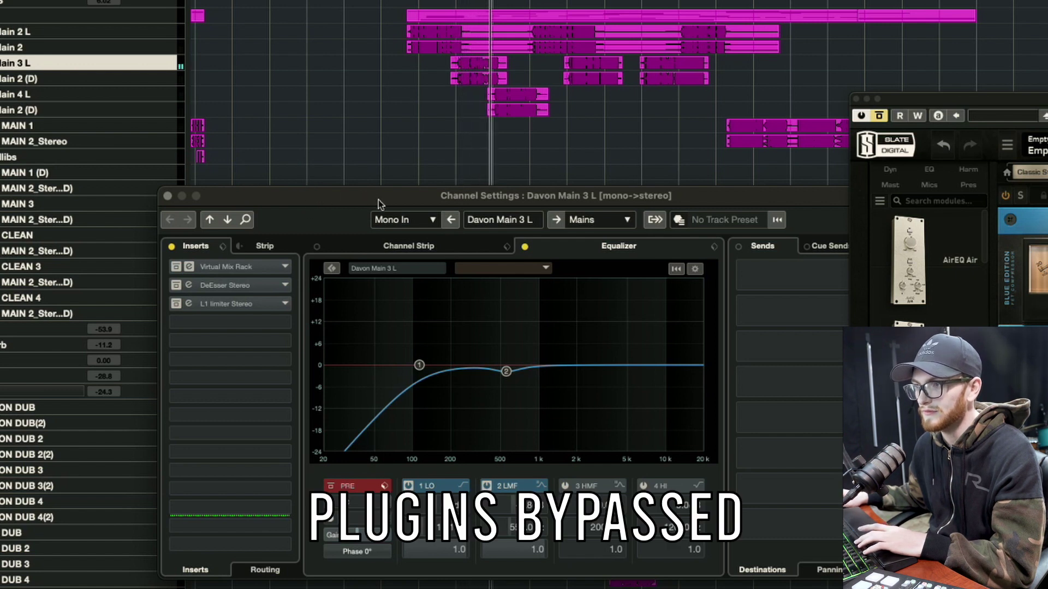
pyautogui.press('space')
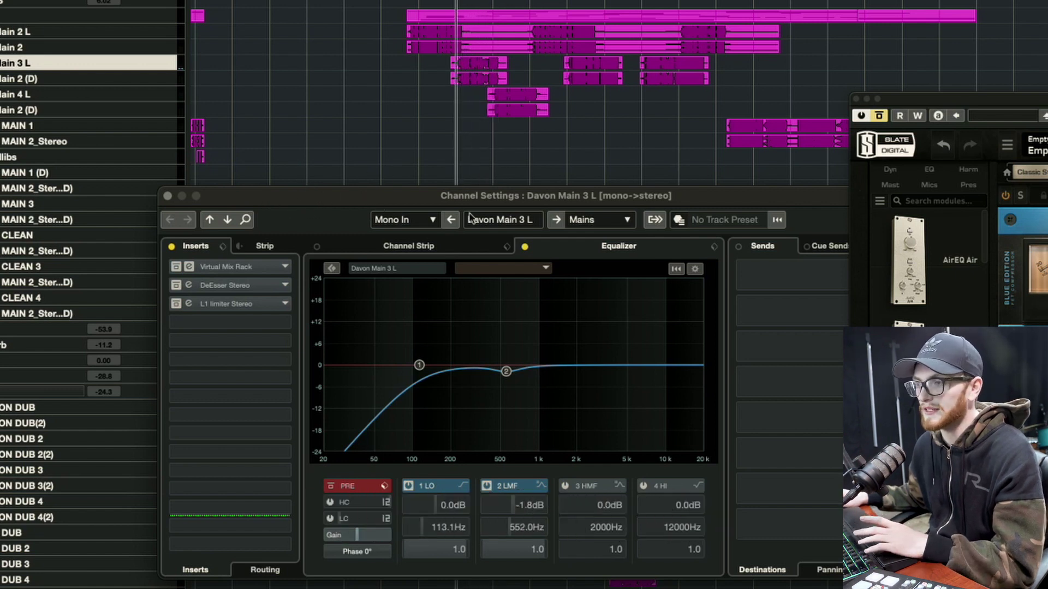
pyautogui.click(524, 247)
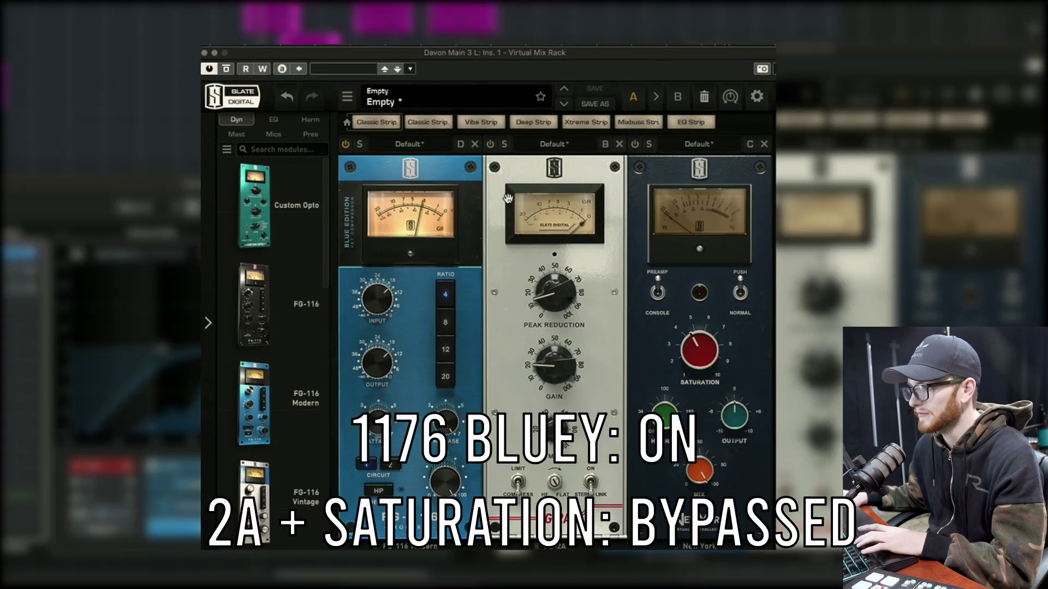
# Switch on the FG-2A compressor and New York saturation modules in the Virtual Mix Rack
pyautogui.click(491, 144)
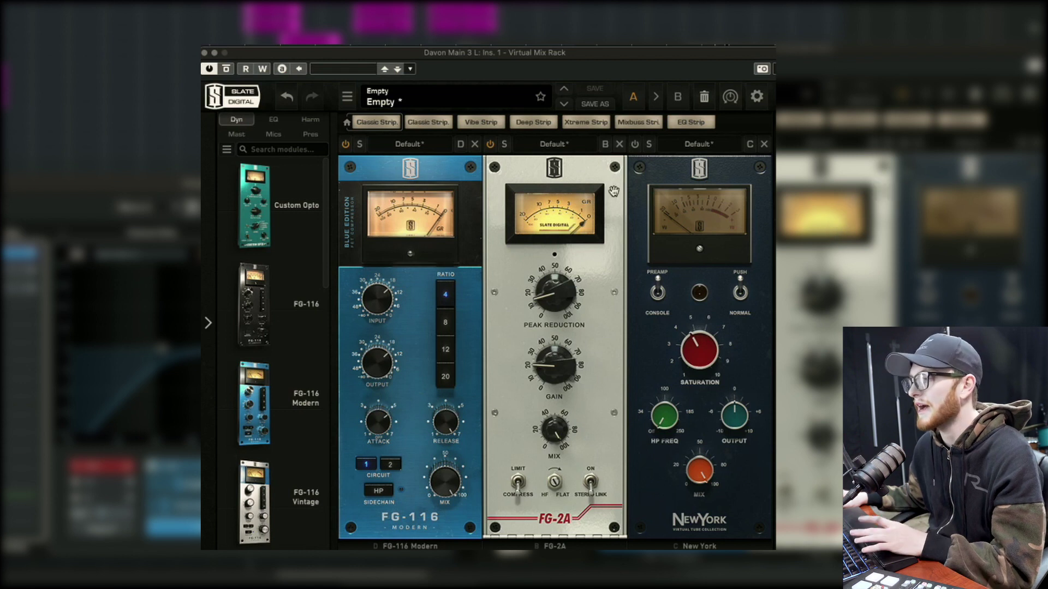
pyautogui.click(635, 145)
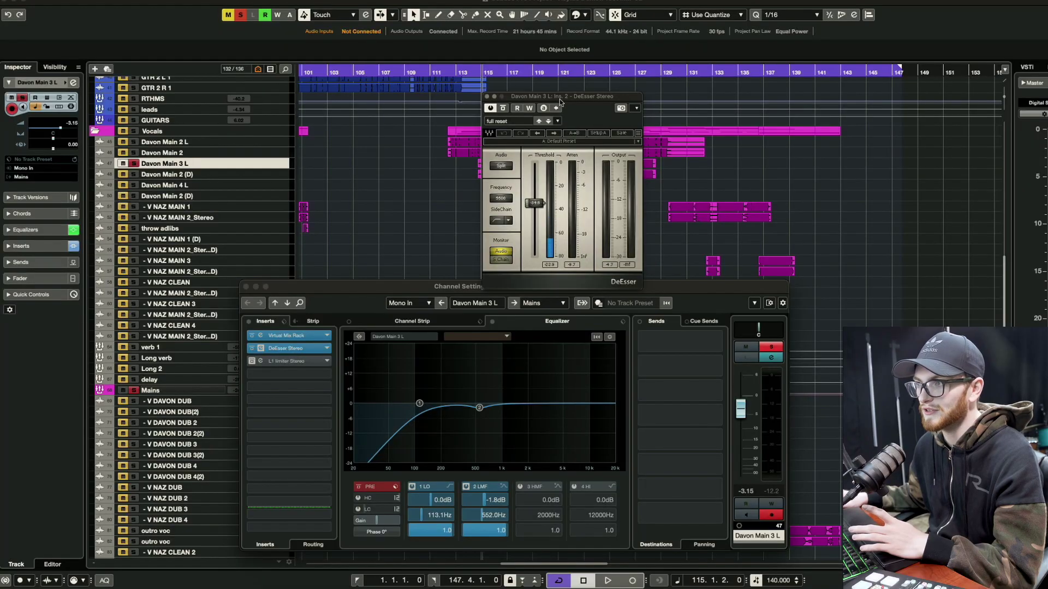
# Move the DeEsser editor out of the way of the clips
pyautogui.moveTo(560, 101); pyautogui.dragTo(776, 170)
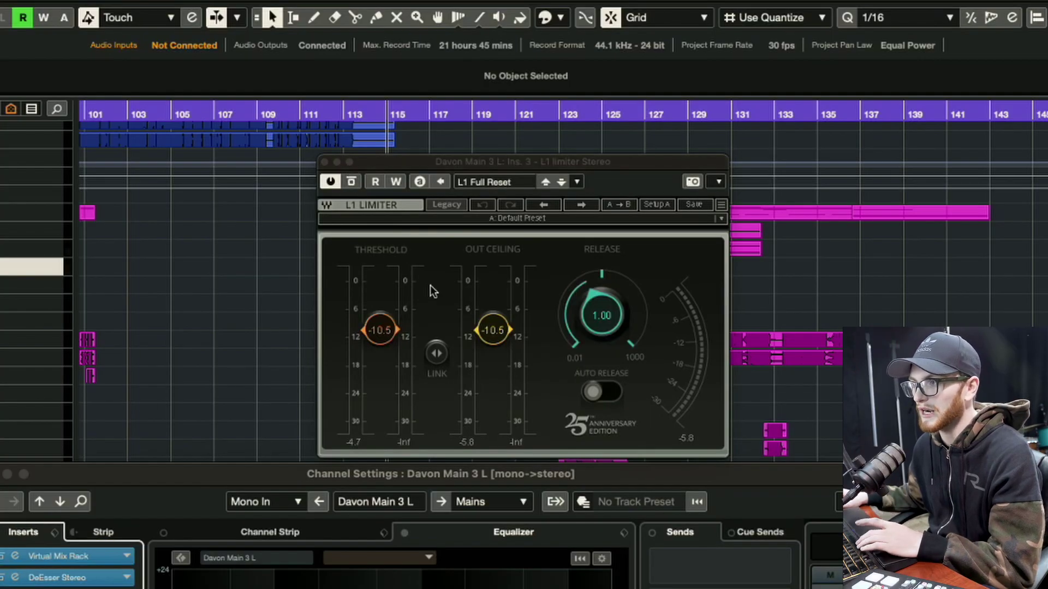
# Play and stop the project to hear the L1 limiter engaged on Davon Main 3 L
pyautogui.press('space')
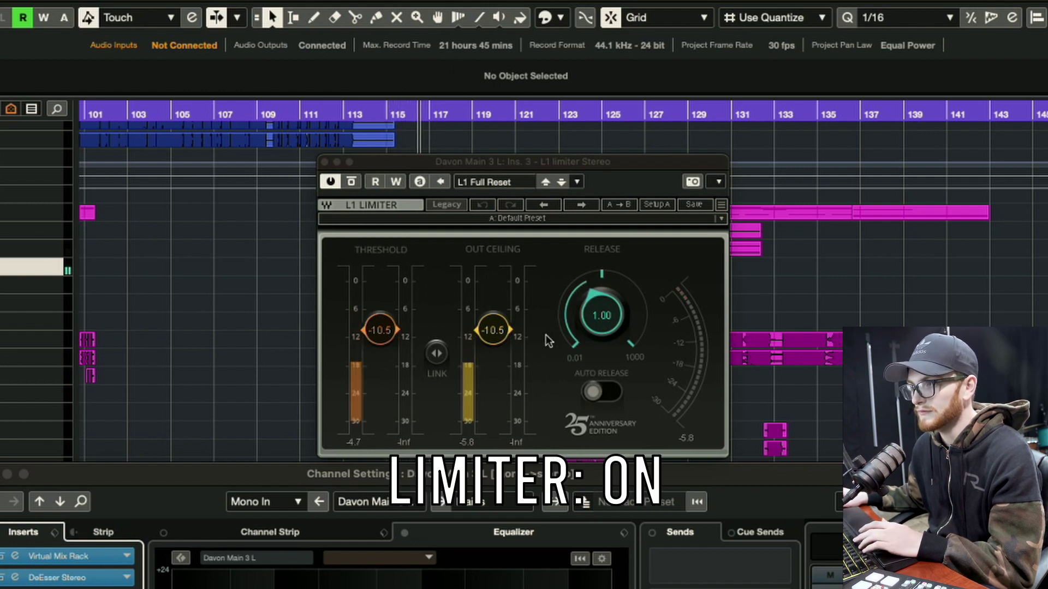
pyautogui.press('space')
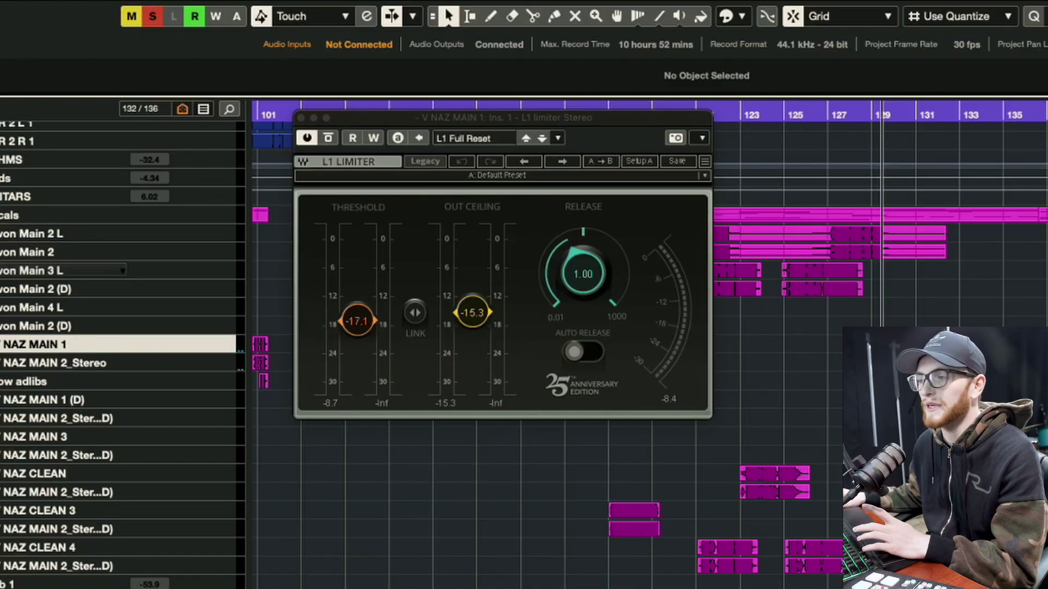
# Start playback to audition V NAZ MAIN 1's L1 limiter
pyautogui.press('space')
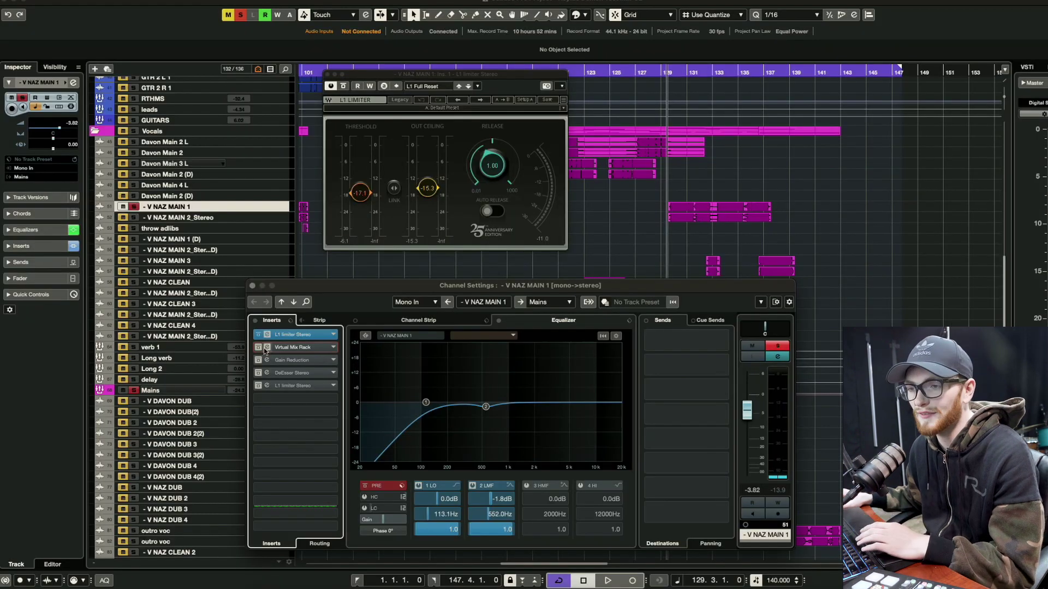
# Switch on V NAZ MAIN 1's Virtual Mix Rack and lower the DeEsser threshold to about -35.8
pyautogui.click(266, 347)
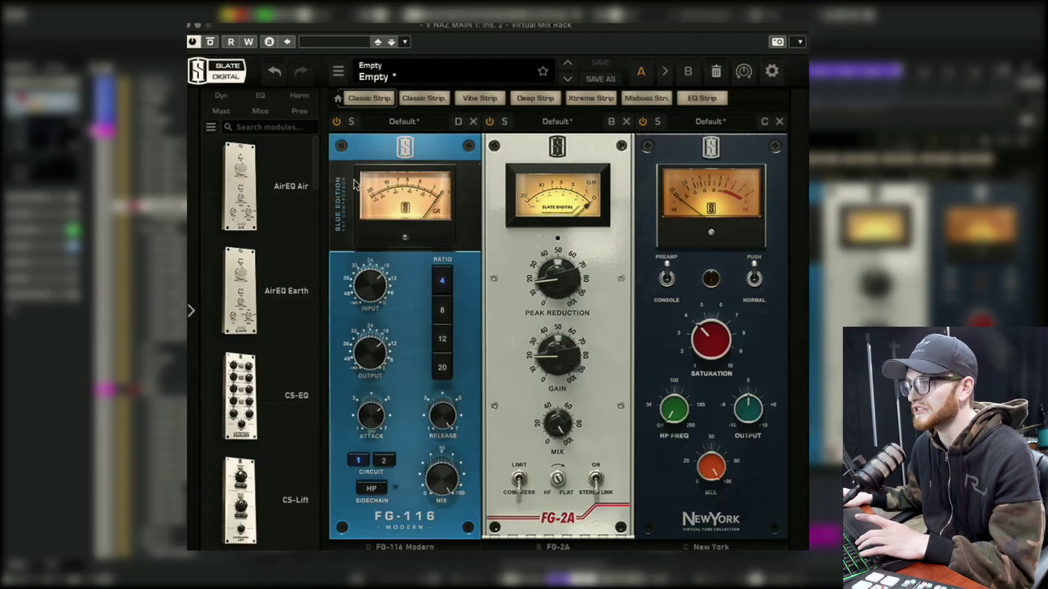
pyautogui.click(211, 42)
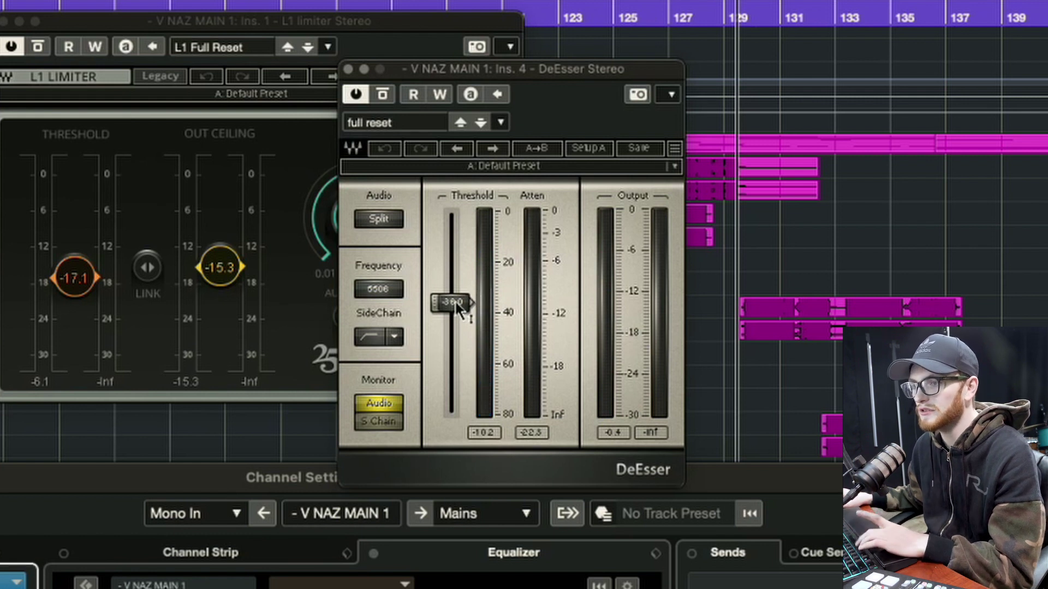
pyautogui.moveTo(457, 302); pyautogui.dragTo(456, 302)
# Close the DeEsser editor and audition the second L1 limiter on Ins. 5
pyautogui.press('space')
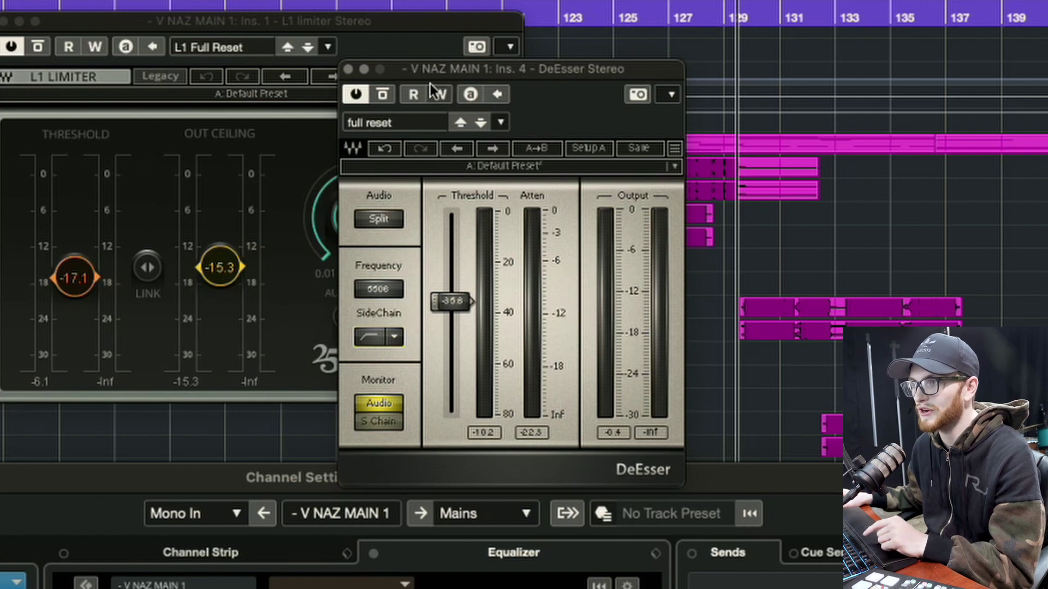
pyautogui.click(348, 69)
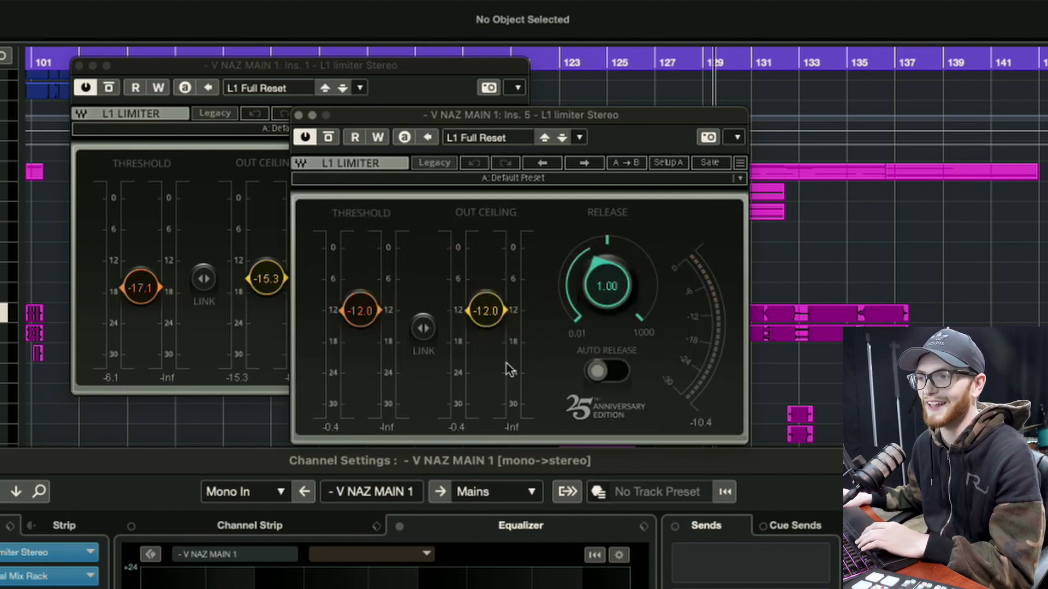
pyautogui.press('space')
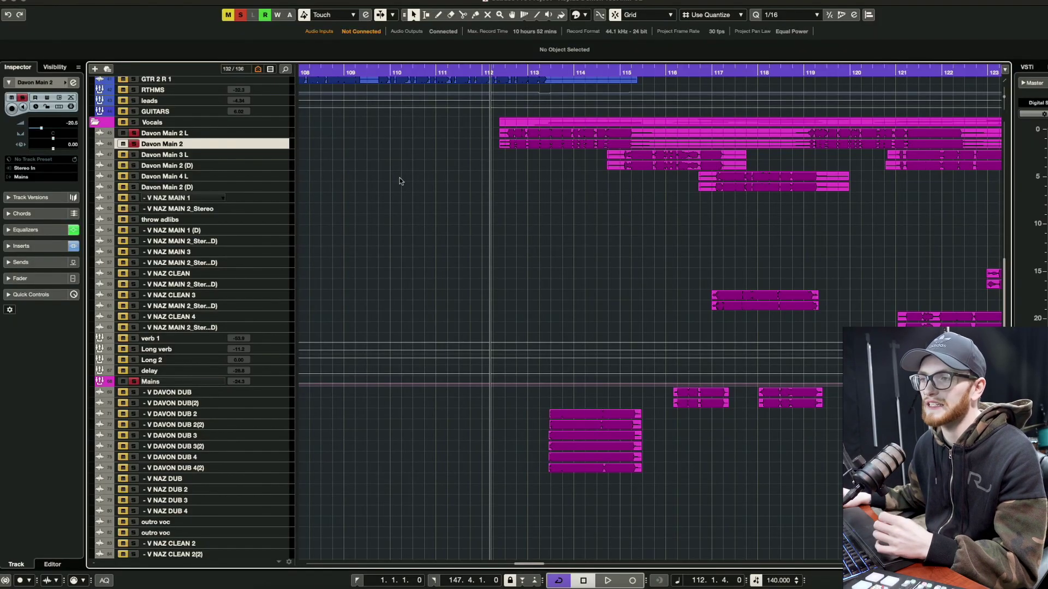
# Clear all solos, solo Davon Main 2, and inspect its channel settings
pyautogui.click(240, 15)
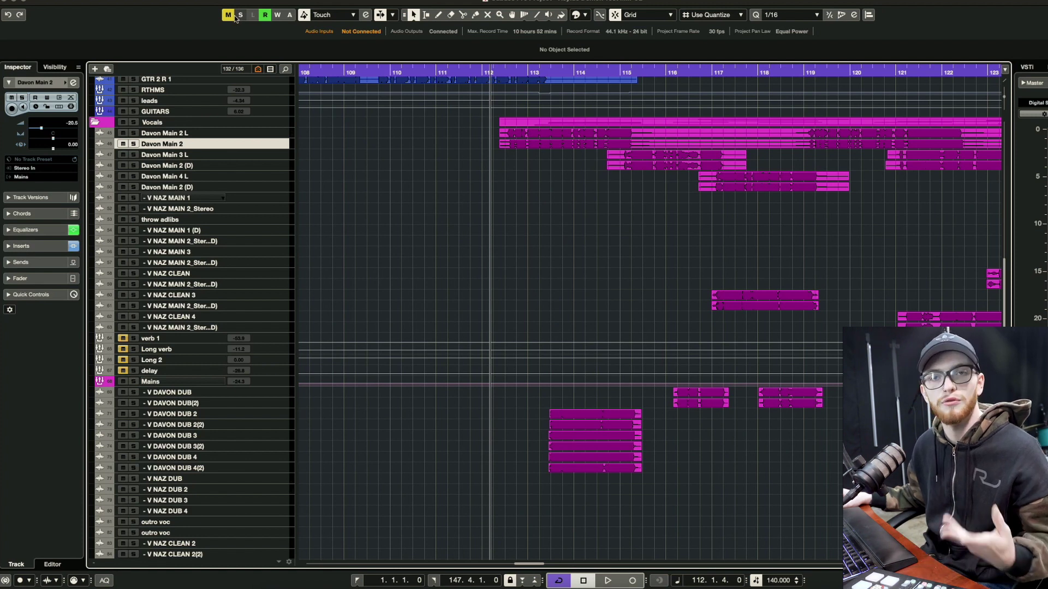
pyautogui.click(132, 144)
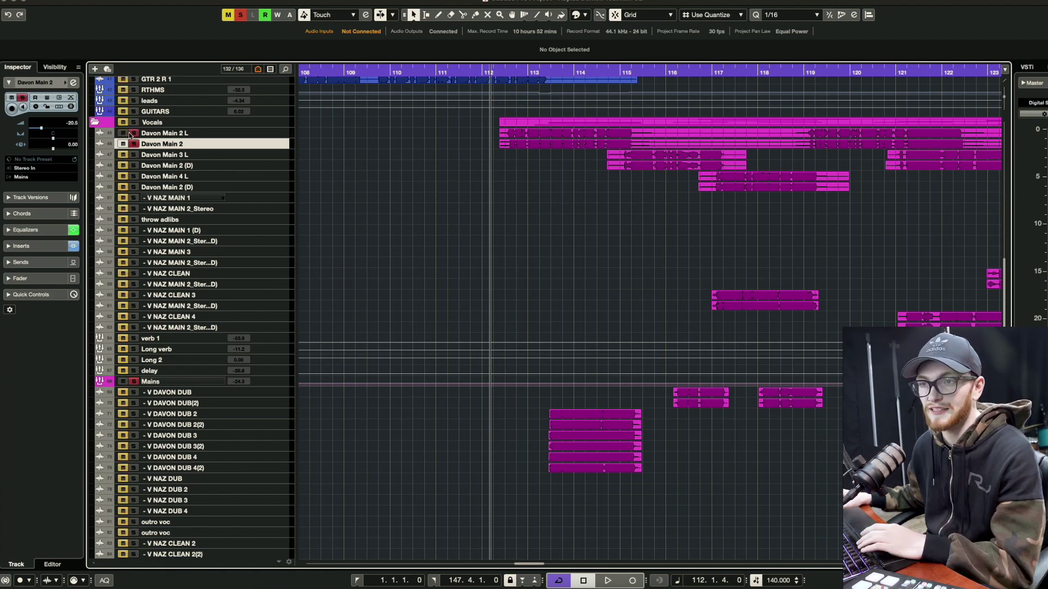
pyautogui.click(72, 82)
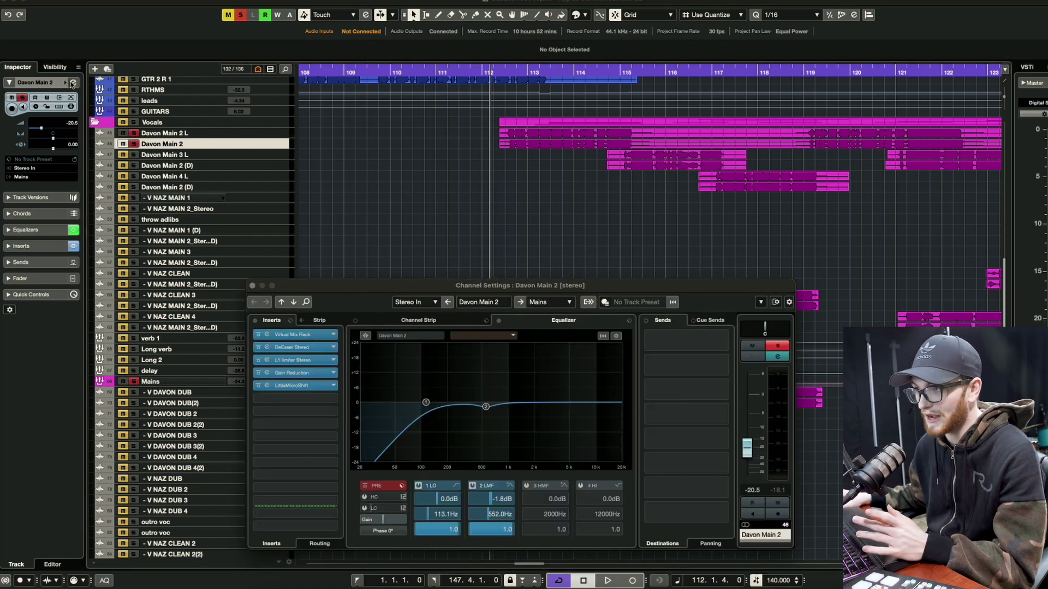
pyautogui.moveTo(288, 291); pyautogui.dragTo(502, 227)
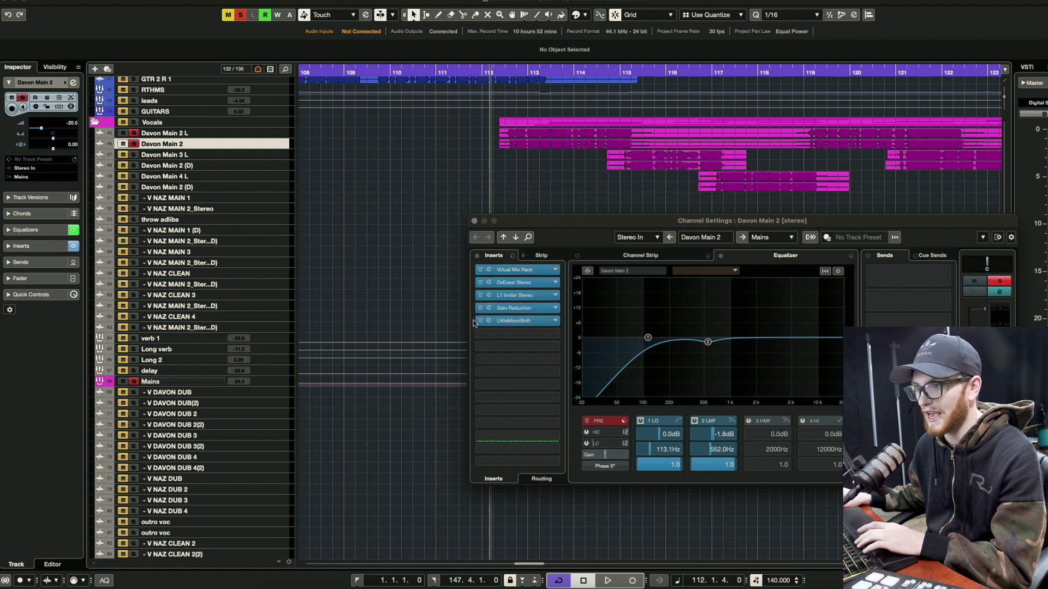
pyautogui.click(122, 144)
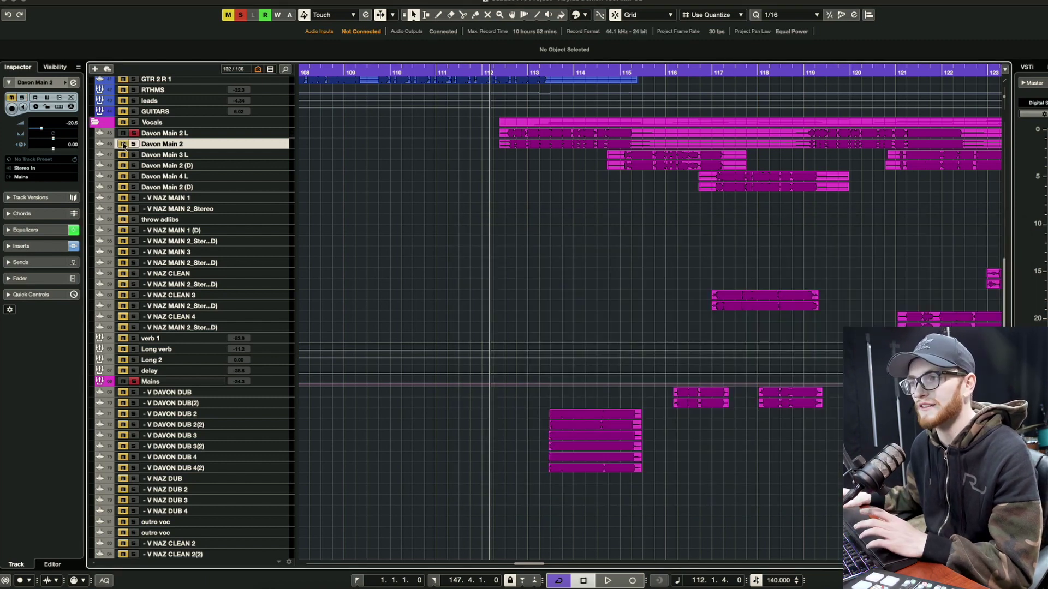
# During playback, bring the Davon Main 2 double into the mix, then take it back out
pyautogui.press('space')
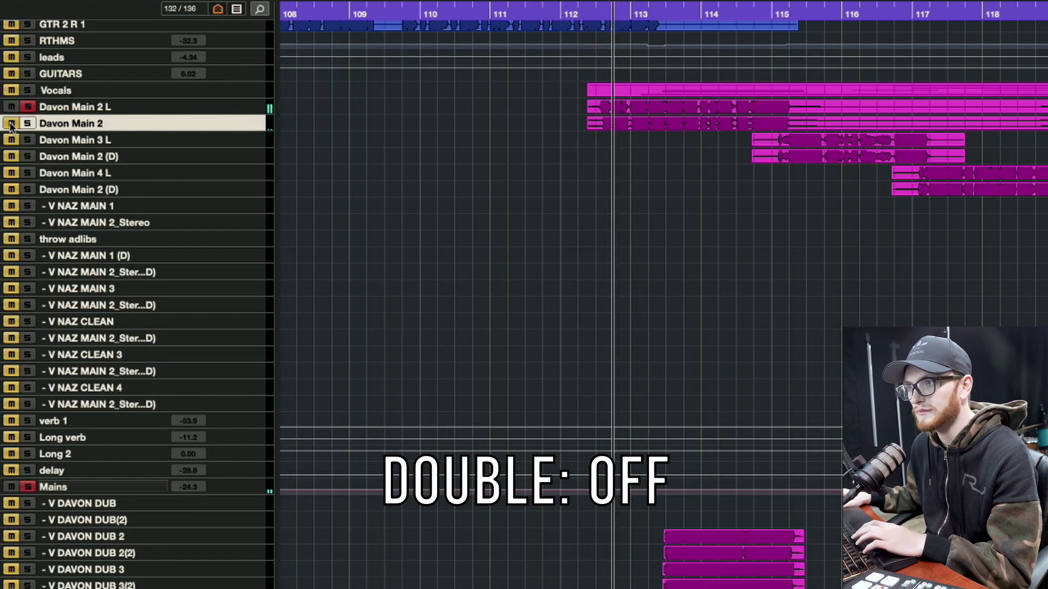
pyautogui.click(123, 144)
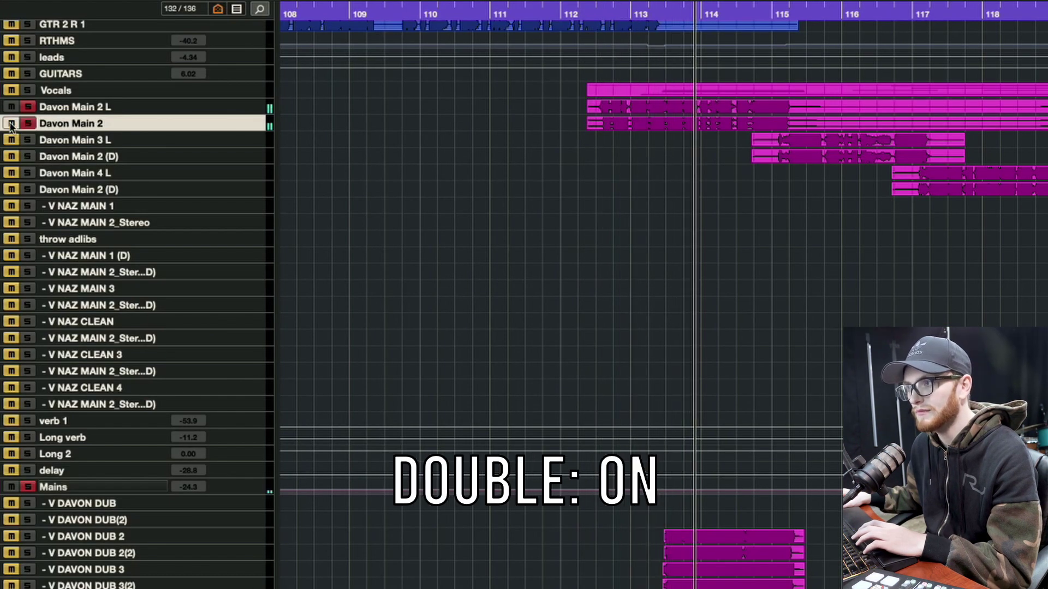
pyautogui.click(11, 125)
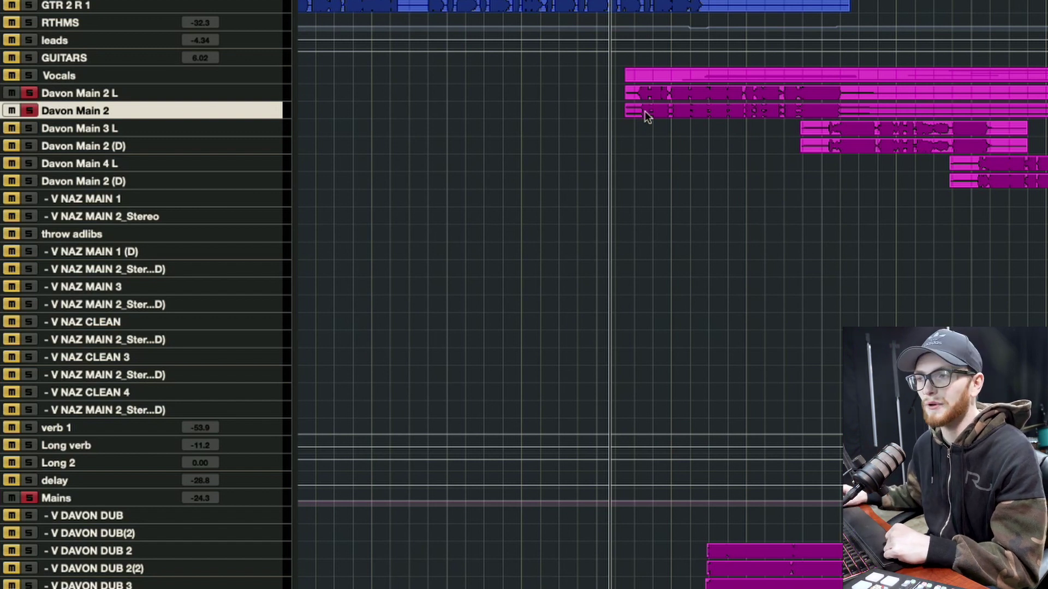
# Step through the V DAVON DUB tracks in the Inspector, checking wide panning like L70 and Dubs bus routing
pyautogui.scroll(-2, 667, 134)
pyautogui.scroll(-2, 667, 136)
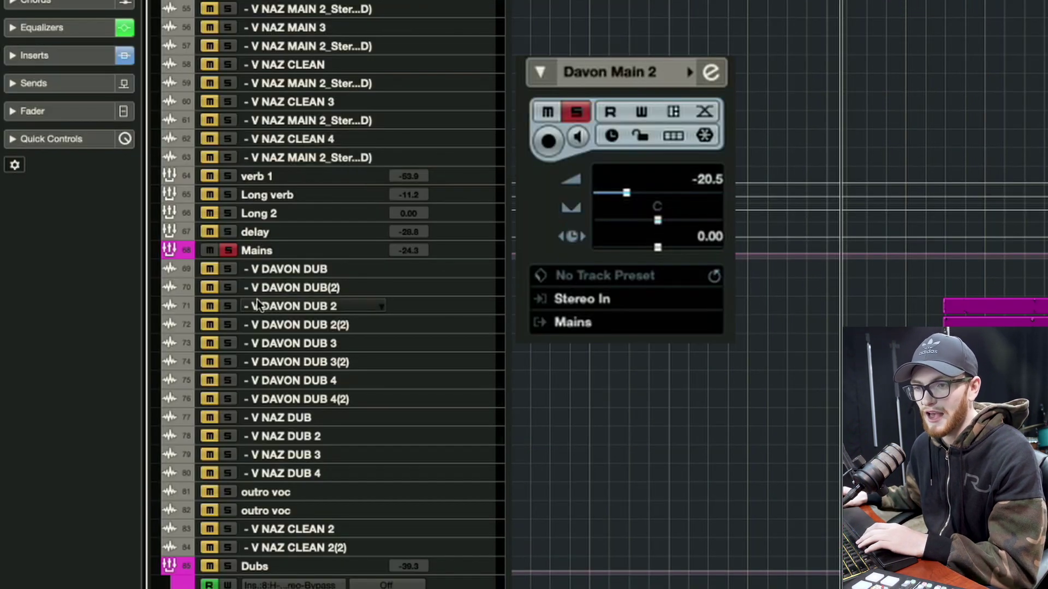
pyautogui.click(267, 304)
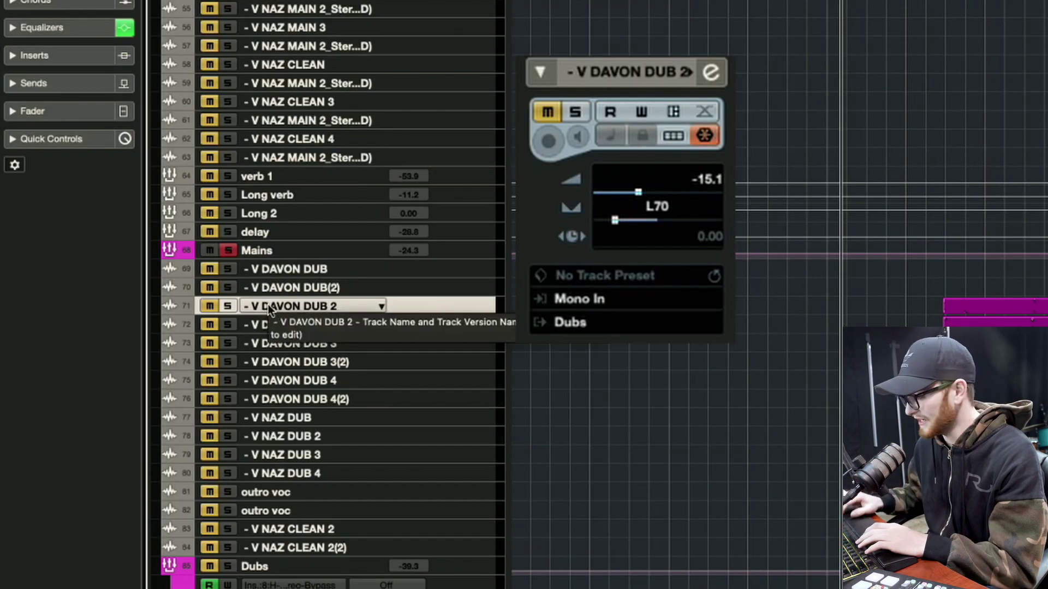
pyautogui.press('Down')
pyautogui.press('Down')
pyautogui.press('Down')
pyautogui.press('Down')
pyautogui.press('Down')
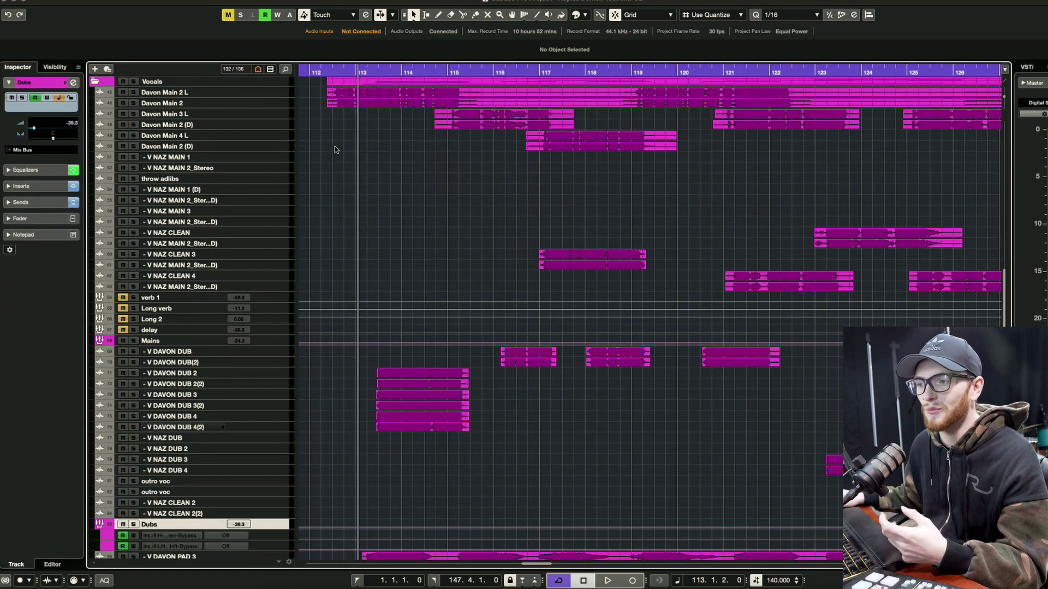
# Clear all mutes, solo the Dubs bus, and bypass its DeEsser to compare
pyautogui.scroll(-1, 137, 357)
pyautogui.hotkey('alt', 'm')
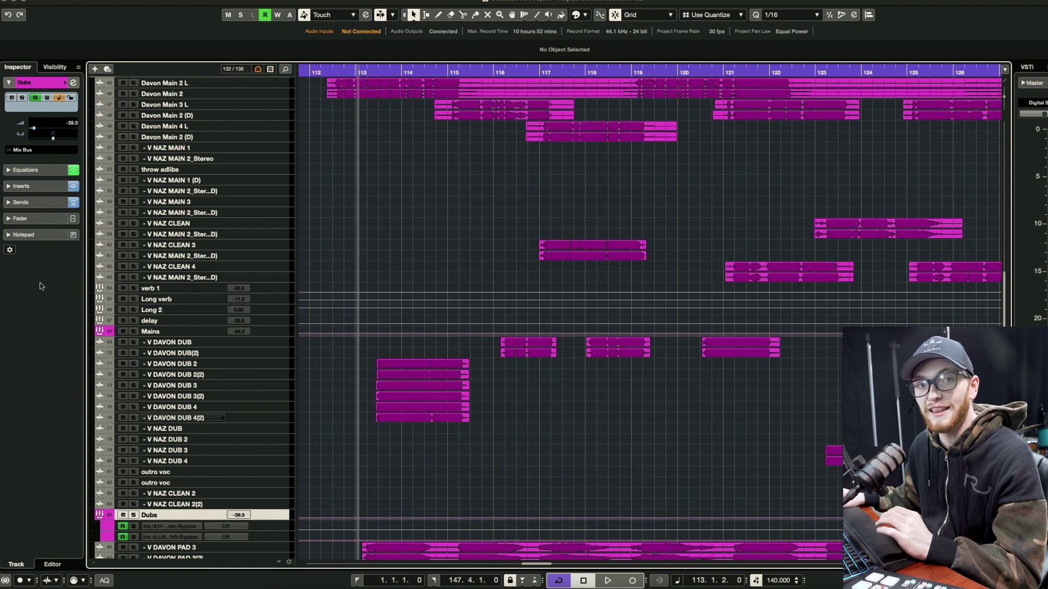
pyautogui.click(133, 515)
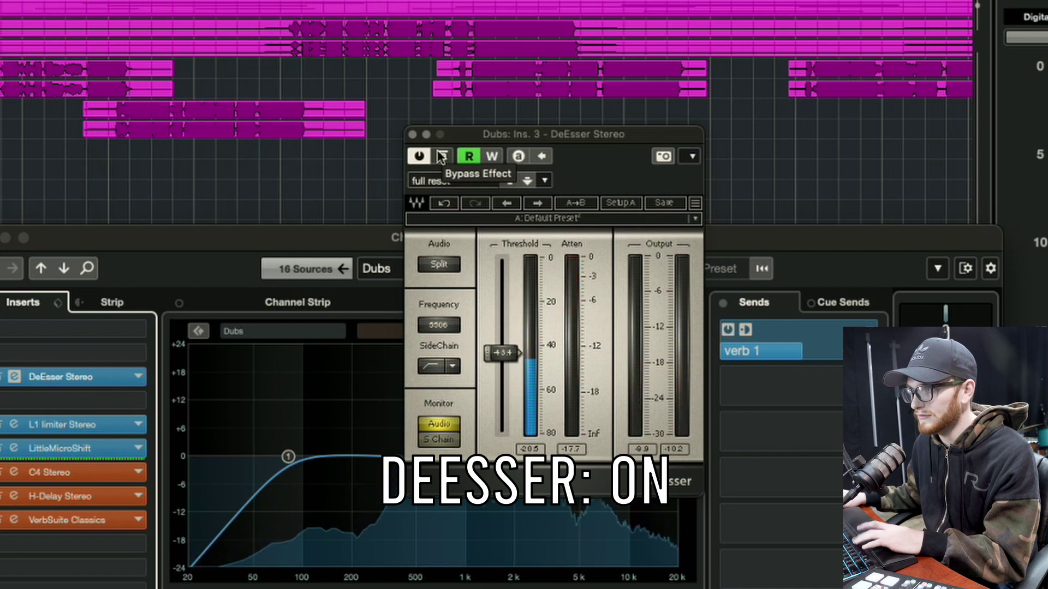
pyautogui.click(442, 157)
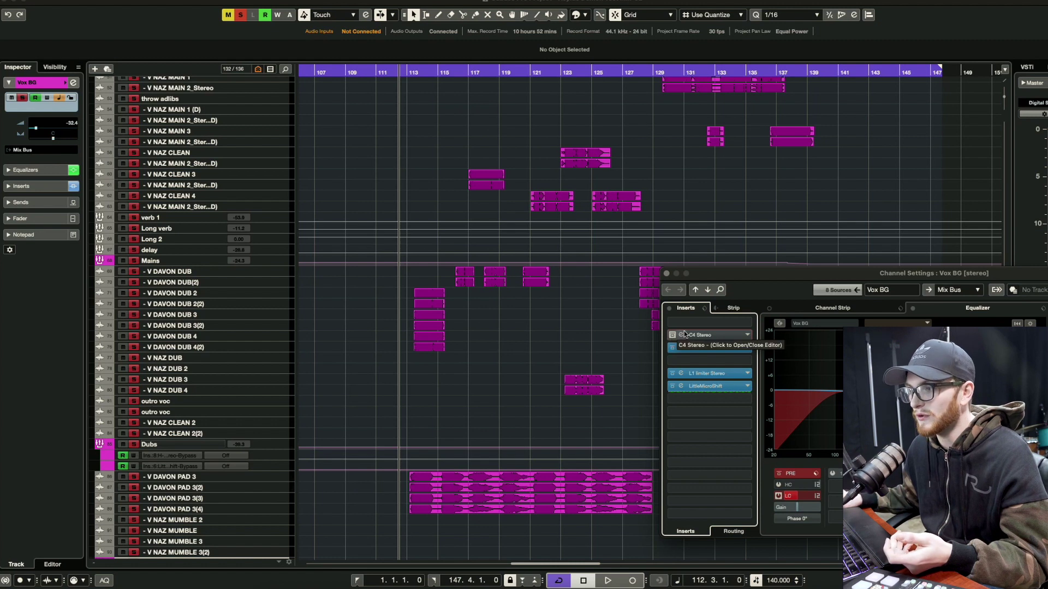
# Compare Vox BG's C4 Stereo bypassed versus active during playback, leaving it active
pyautogui.click(681, 335)
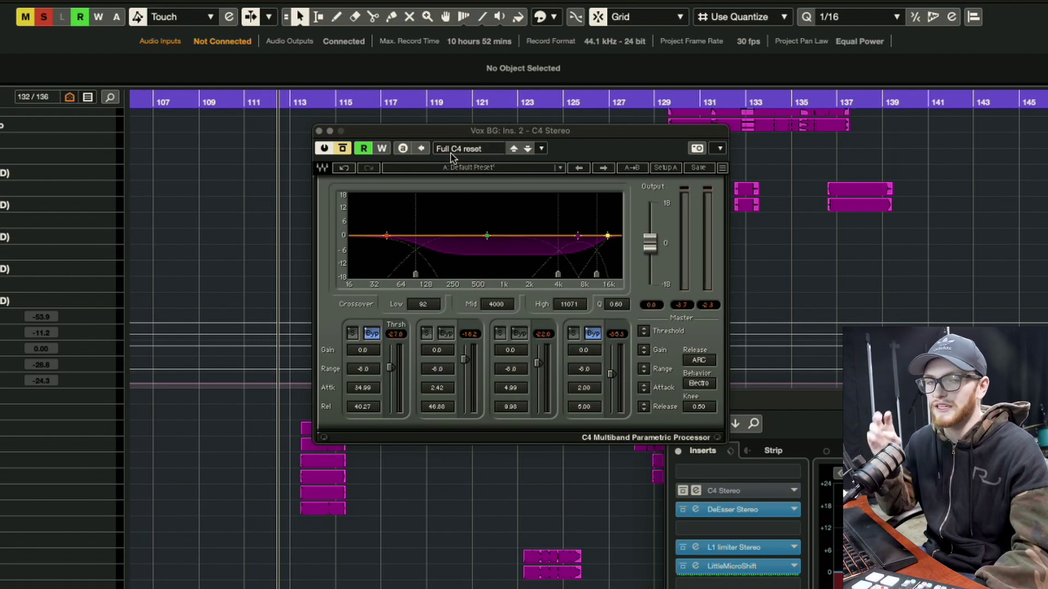
pyautogui.click(341, 149)
pyautogui.press('space')
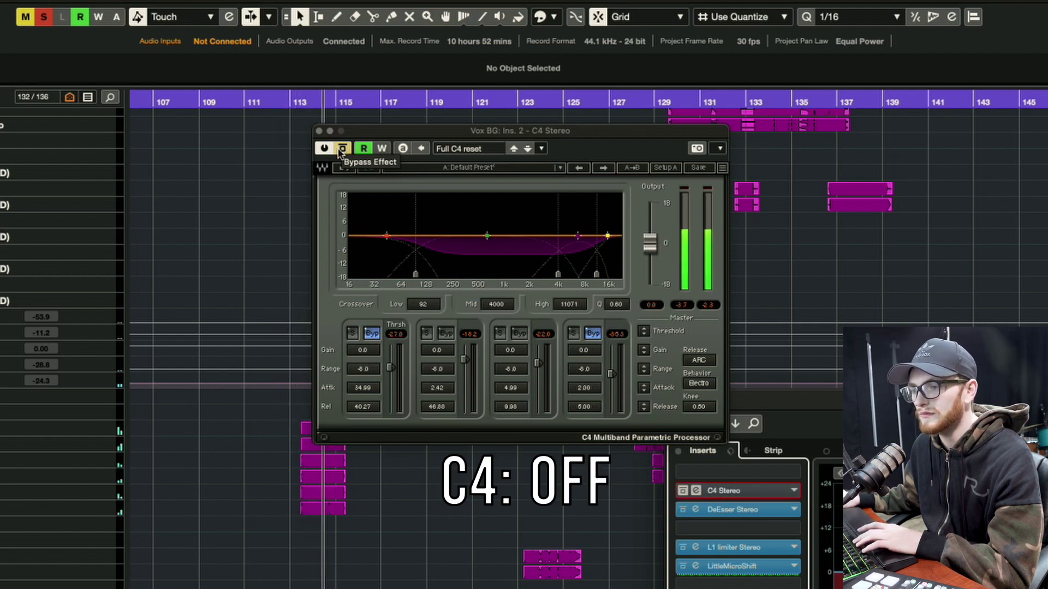
pyautogui.click(341, 148)
pyautogui.press('space')
pyautogui.press('space')
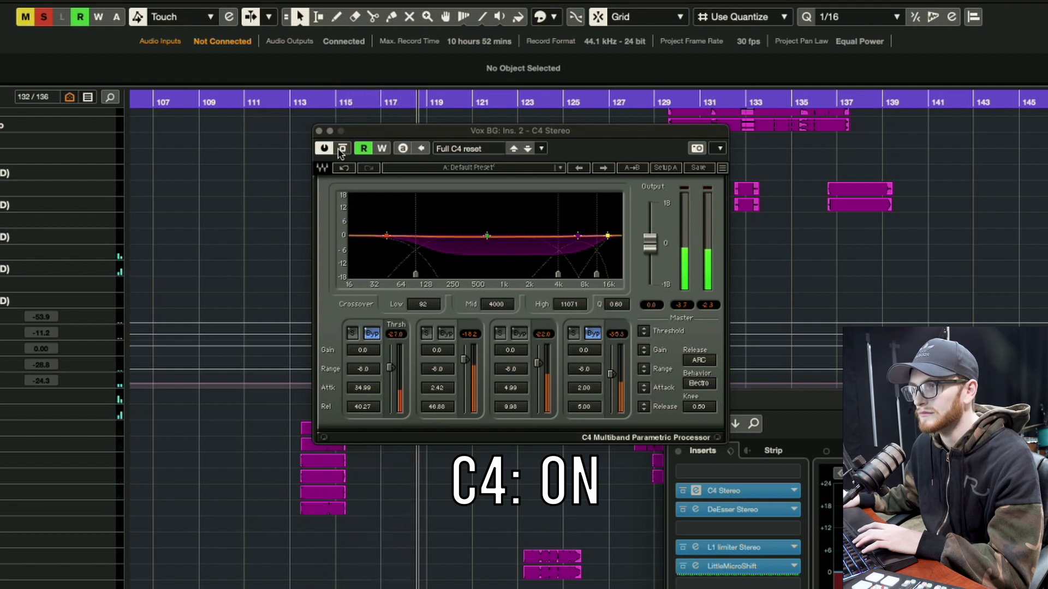
pyautogui.press('space')
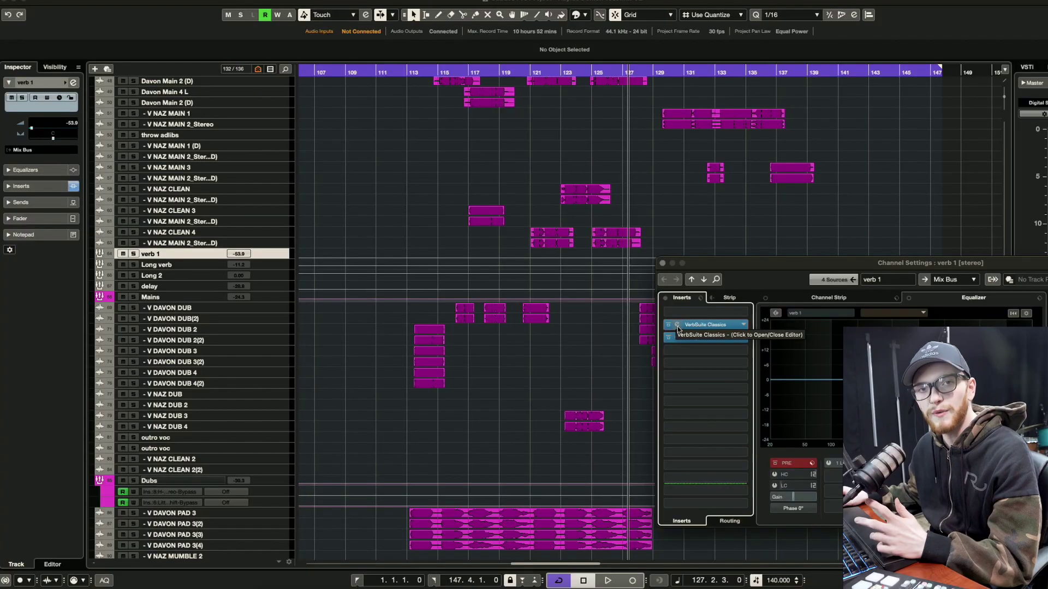
# Check verb 1's VerbSuite Classics plate settings, then bring up its Compressor at 2.00:1 ratio, -20 dB threshold
pyautogui.click(677, 327)
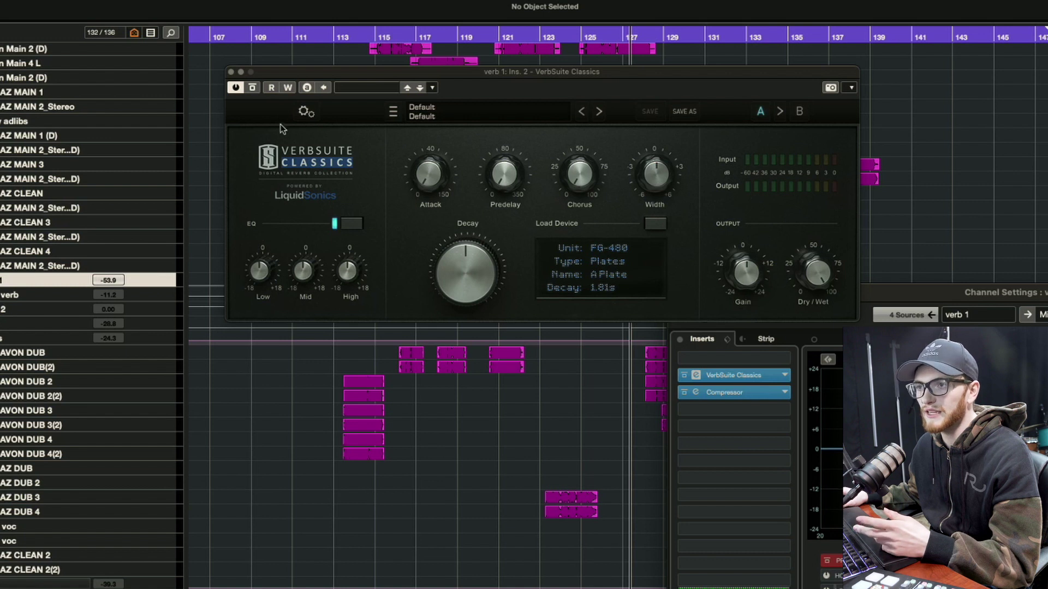
pyautogui.click(231, 72)
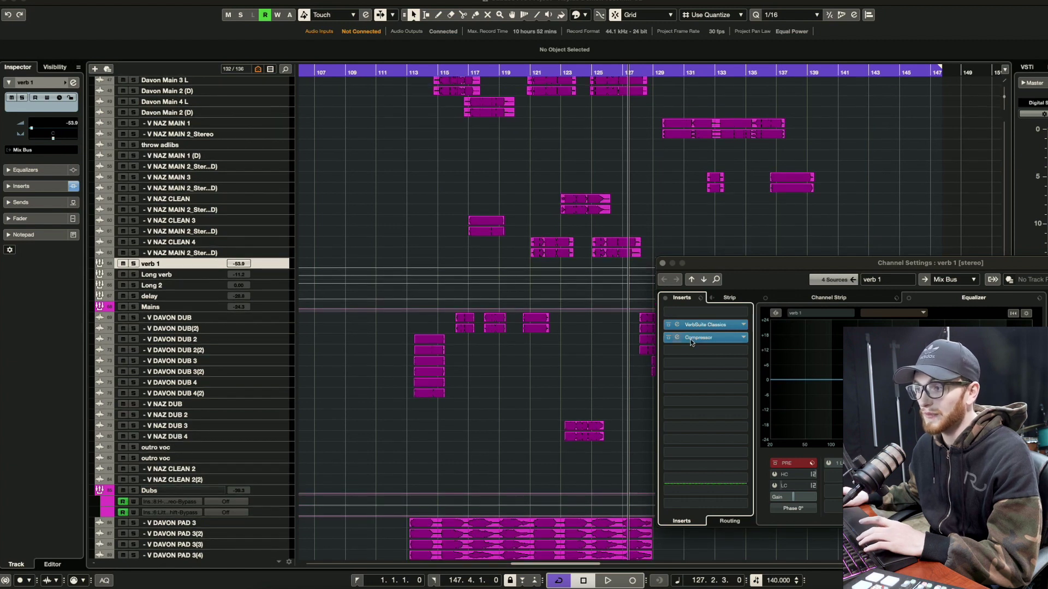
pyautogui.click(684, 338)
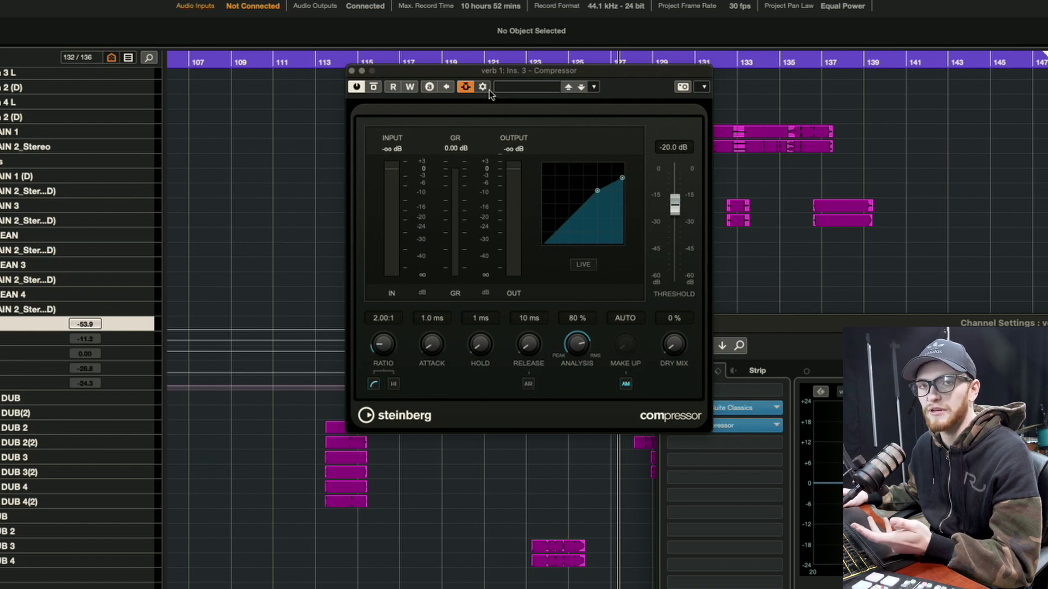
# Confirm Mains as the verb 1 compressor's side-chain source and play back a moment to hear the reverb ducking
pyautogui.click(483, 88)
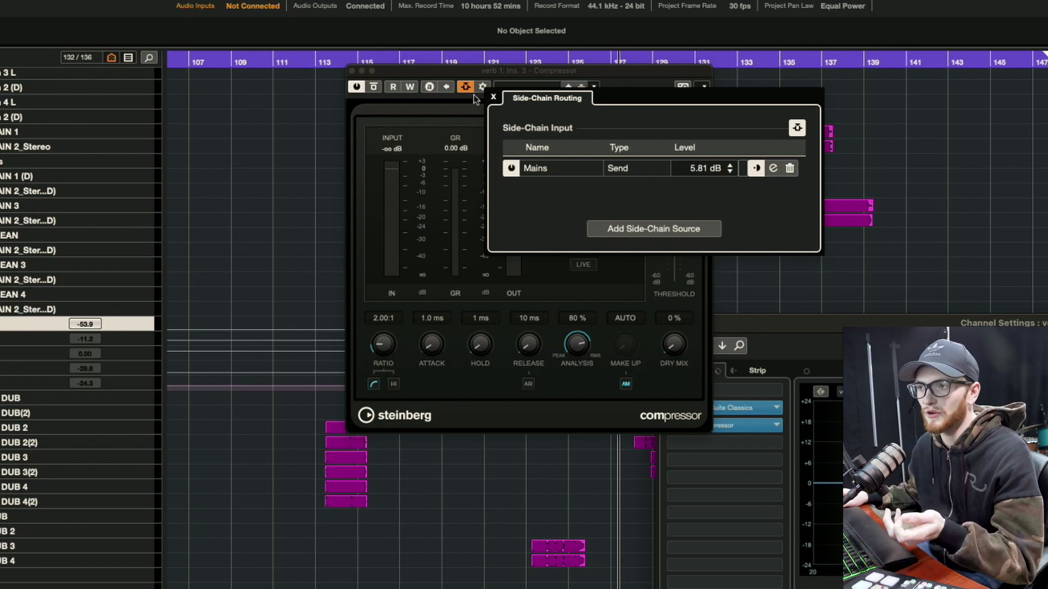
pyautogui.click(494, 97)
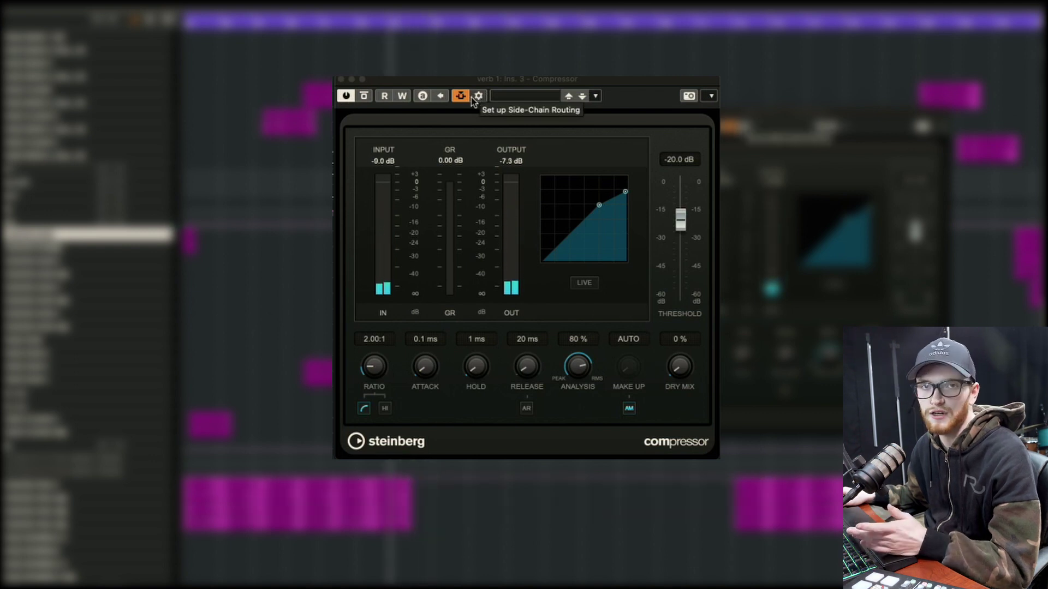
pyautogui.click(475, 98)
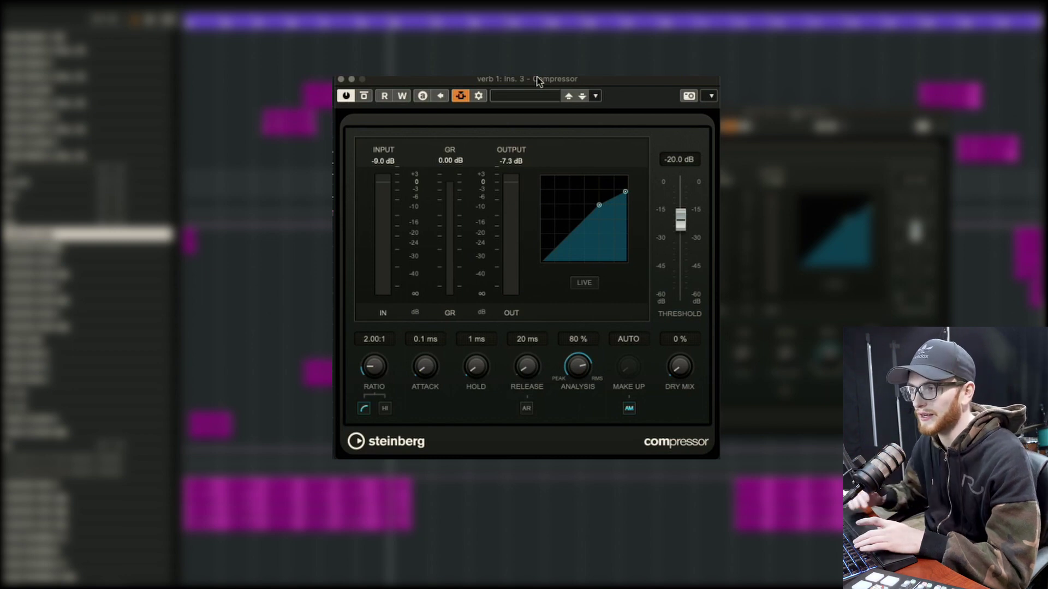
pyautogui.press('space')
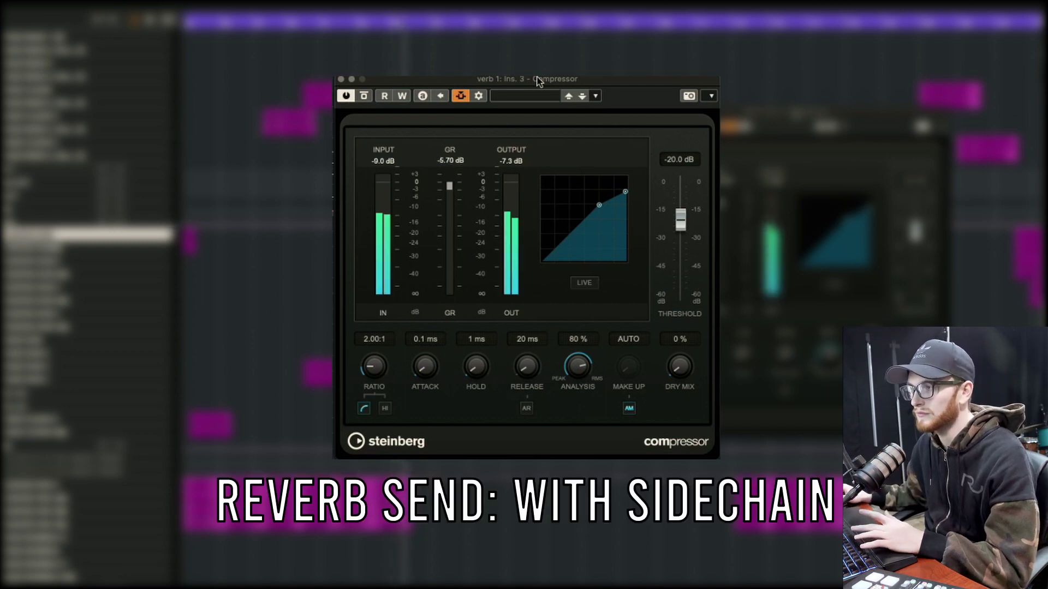
pyautogui.press('space')
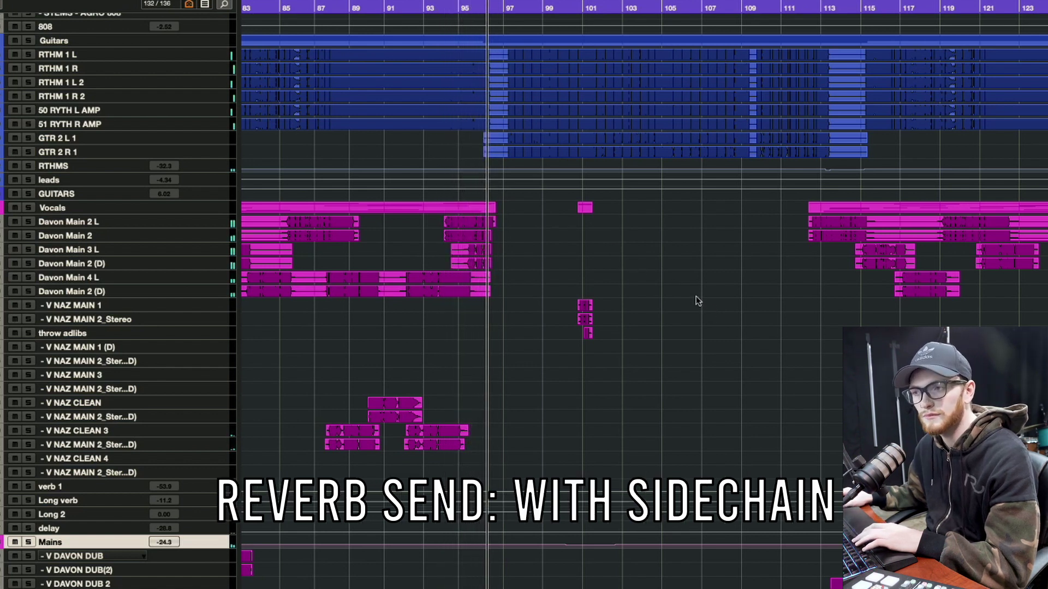
# Stop playback so the playhead returns near bar 94
pyautogui.press('space')
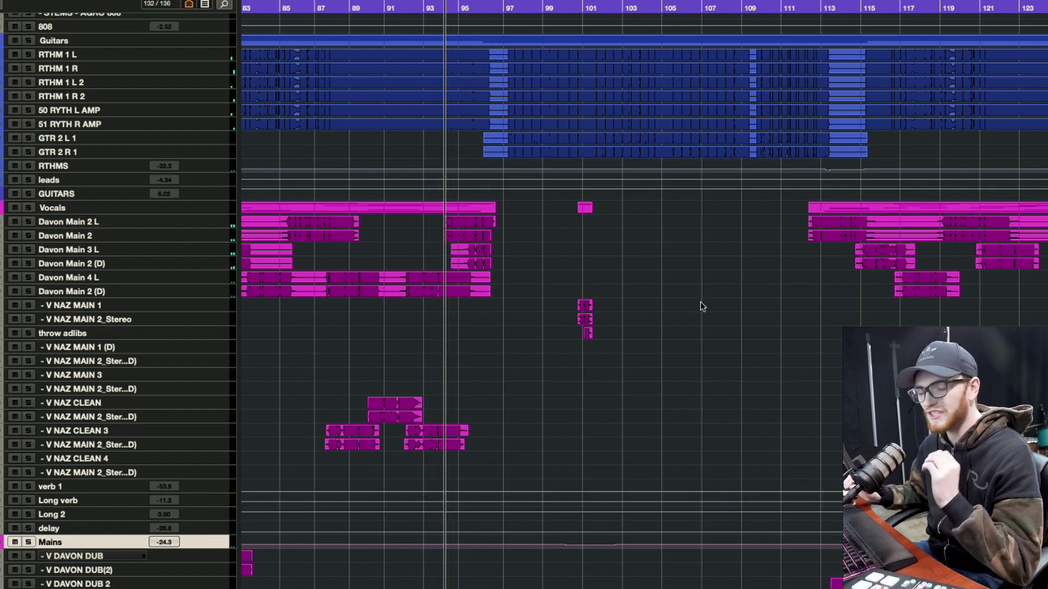